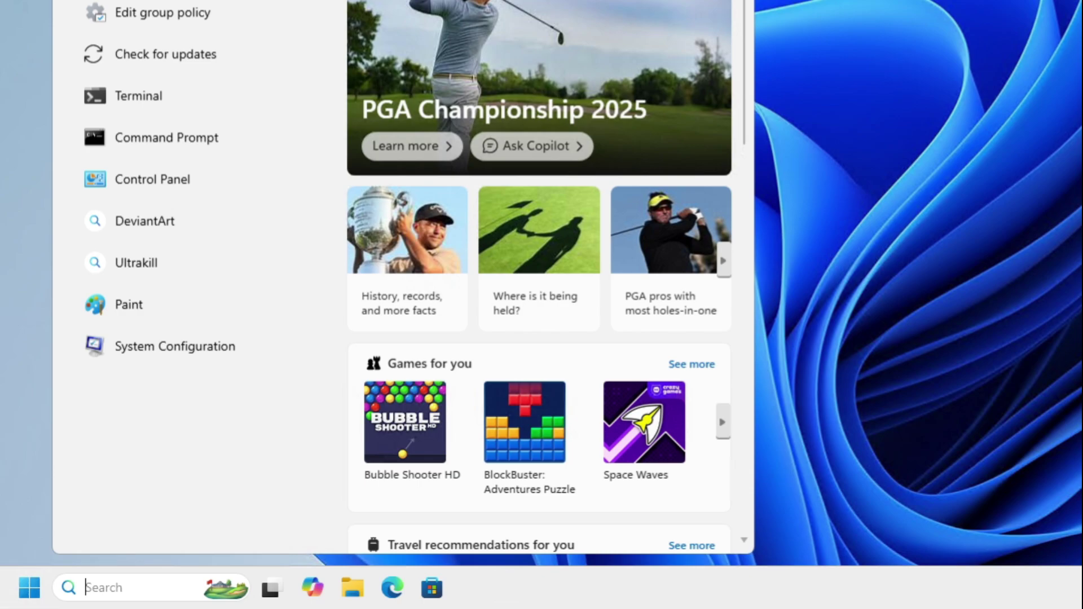
Launch the Local Group Policy Editor via a gpedit search and widen the policy tree pane.
text(gpedit)
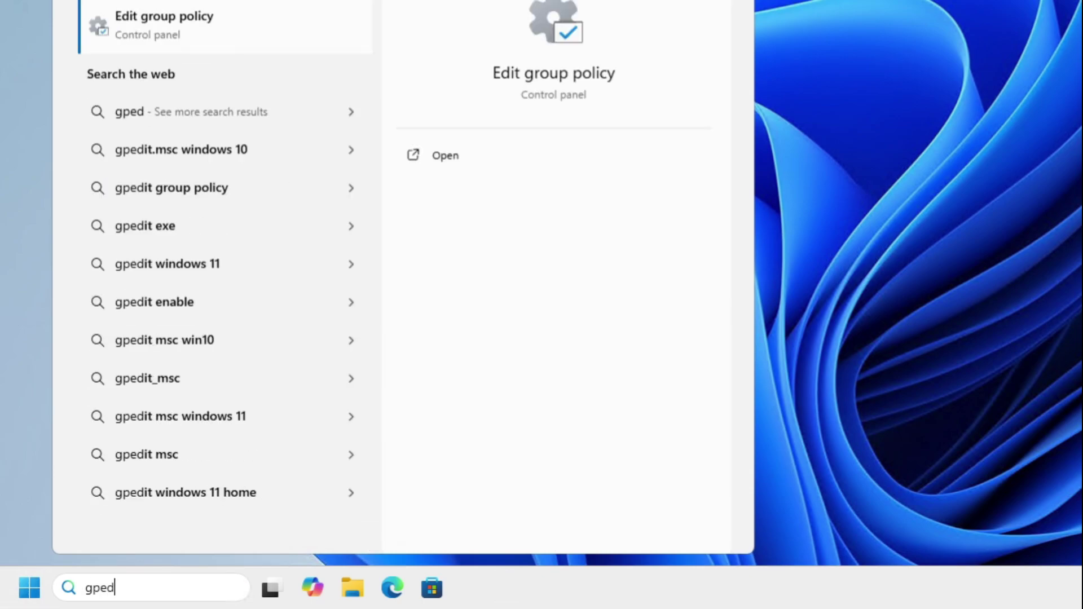
click(179, 24)
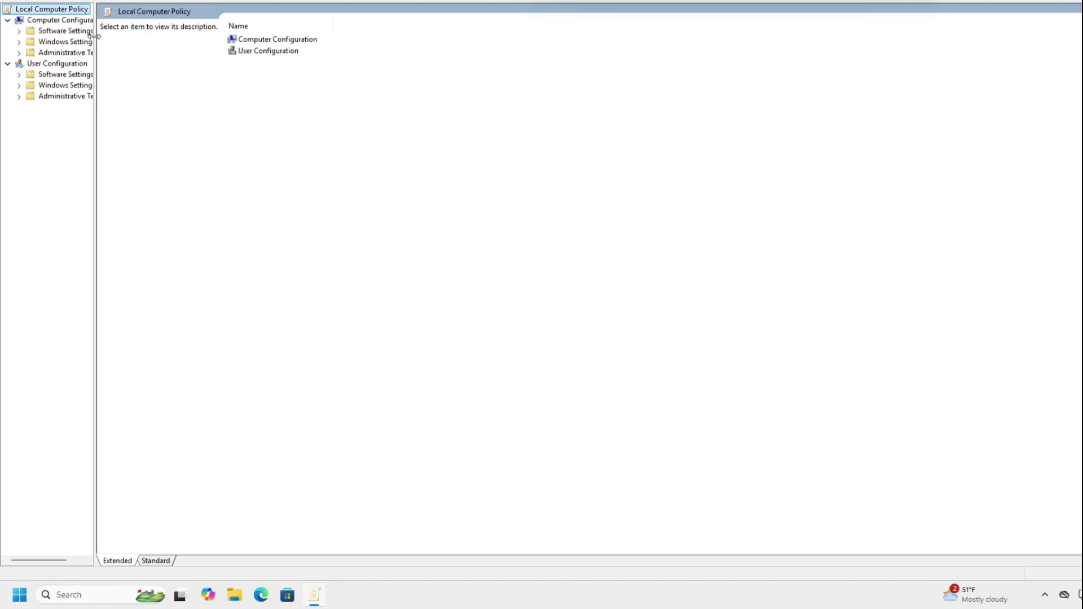
drag(94, 38, 233, 36)
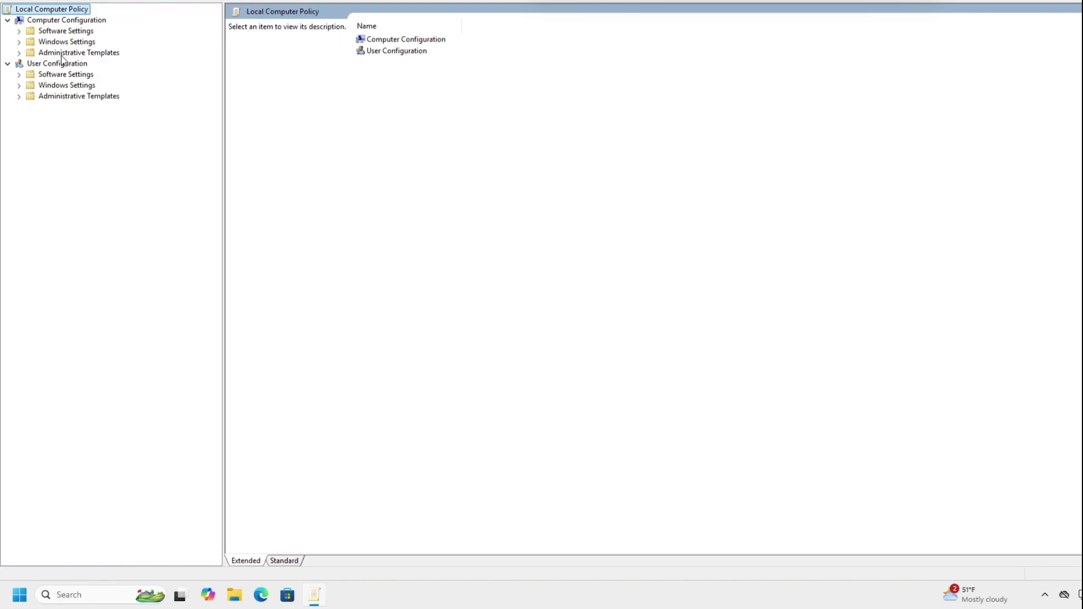
Expand Computer Configuration > Administrative Templates > Windows Components and scroll down to Windows AI.
click(64, 53)
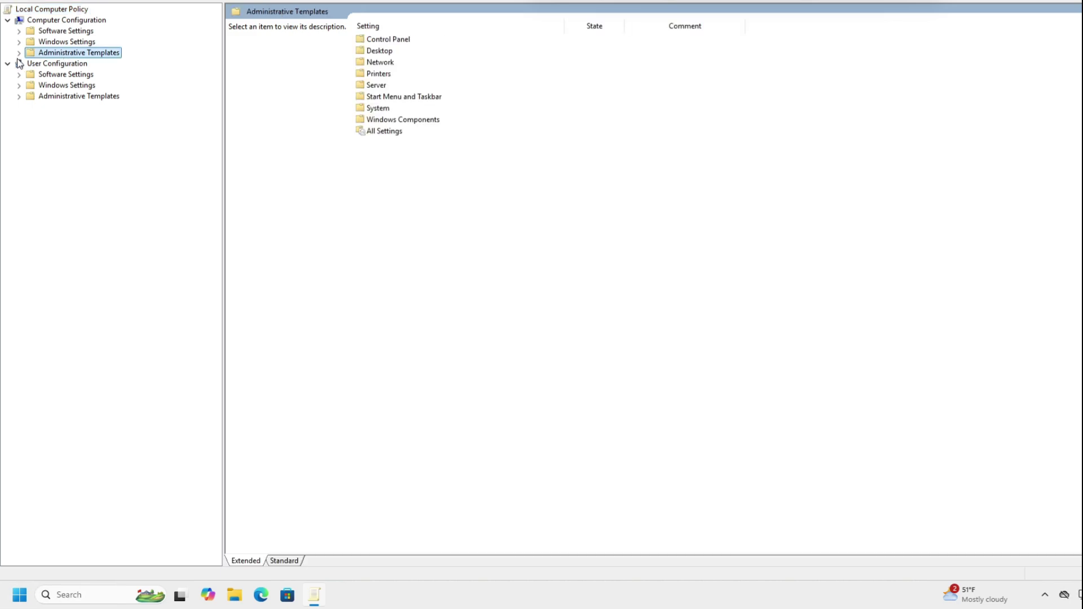
click(18, 53)
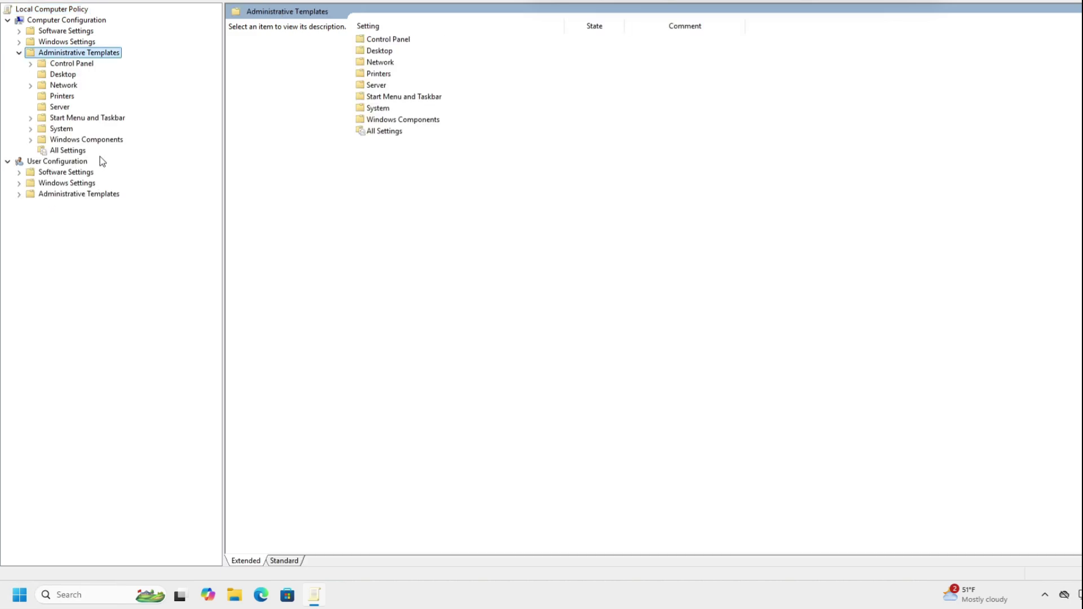
click(104, 142)
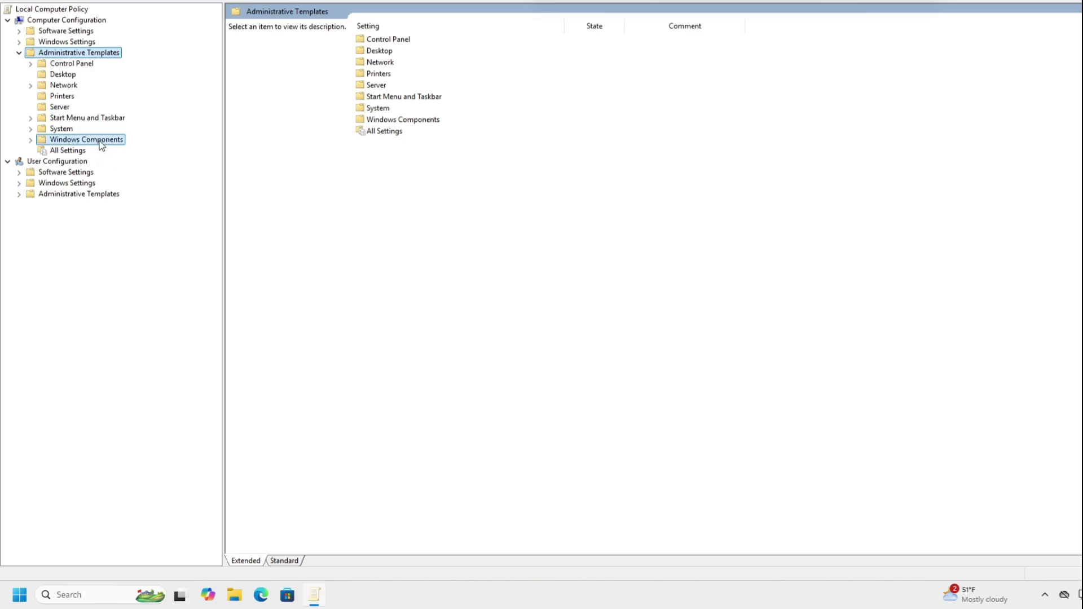
click(30, 140)
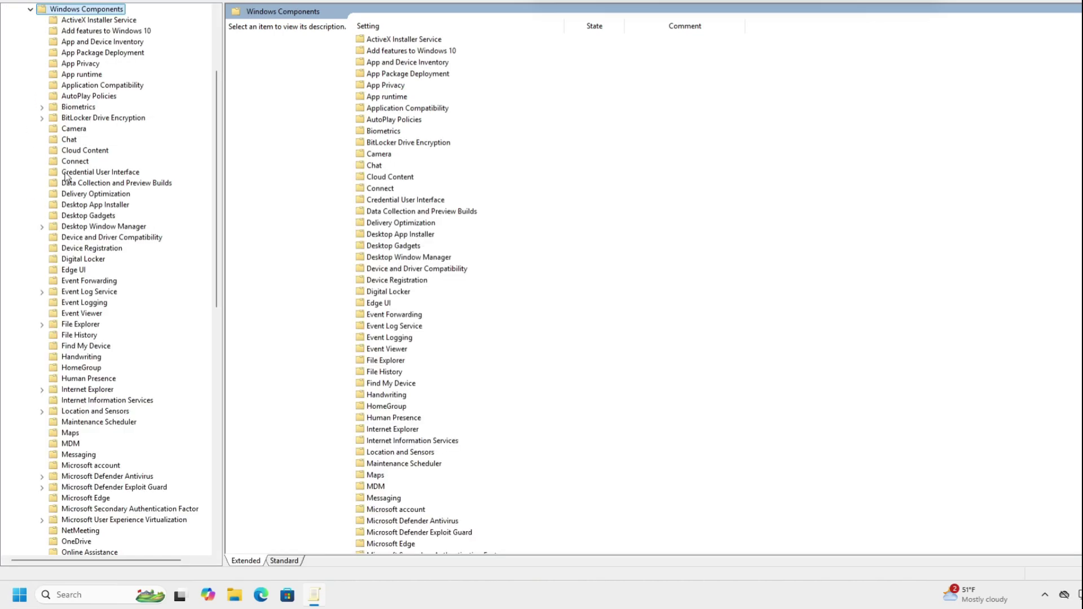
scroll(117, 444, down, 3)
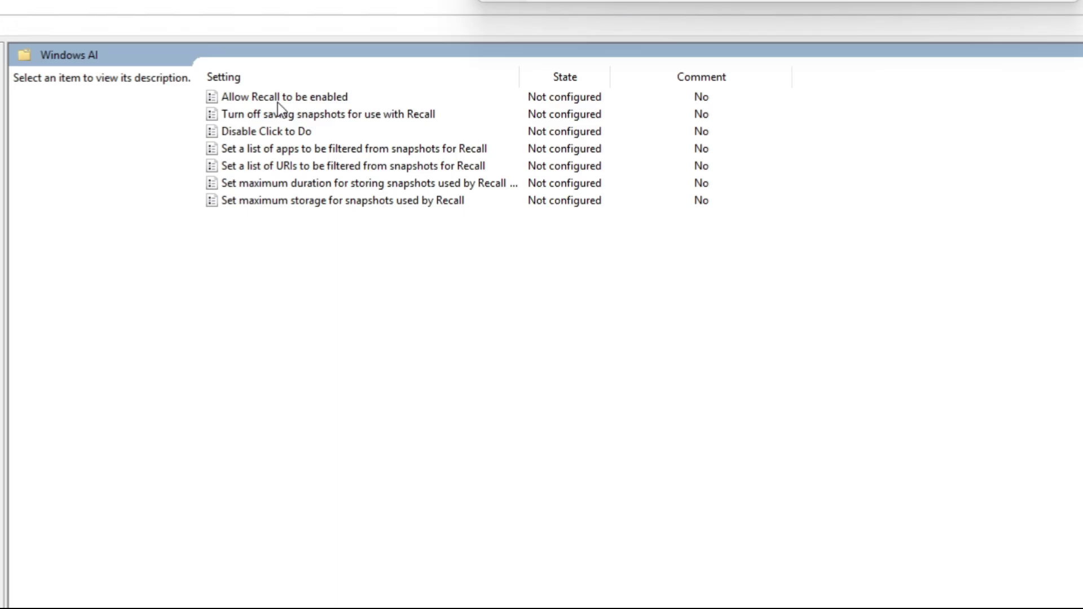
Set 'Turn off saving snapshots for use with Recall' to Enabled and apply it.
click(389, 114)
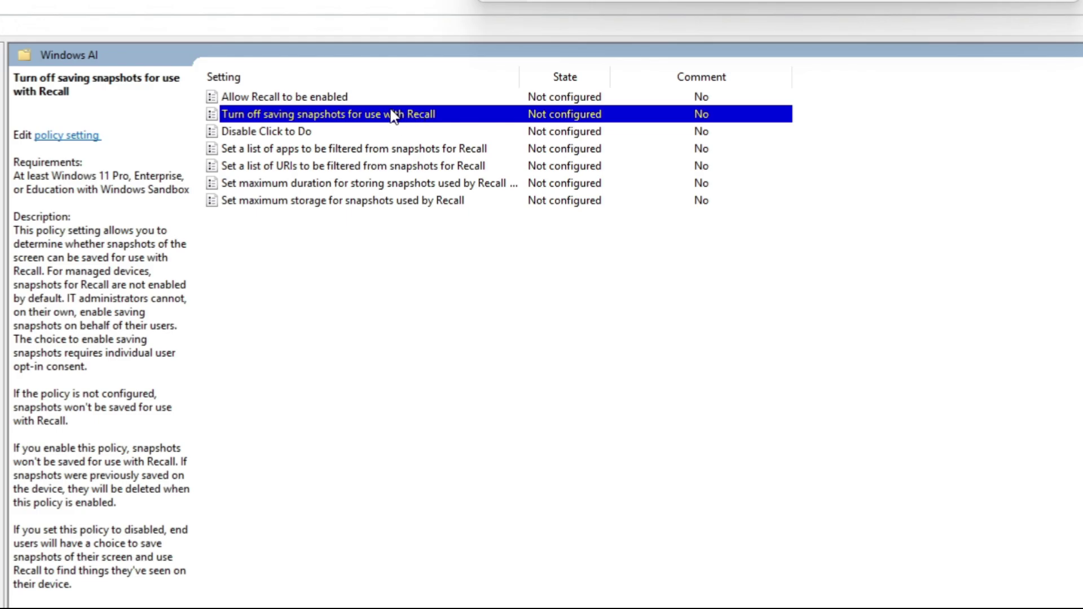
double_click(393, 119)
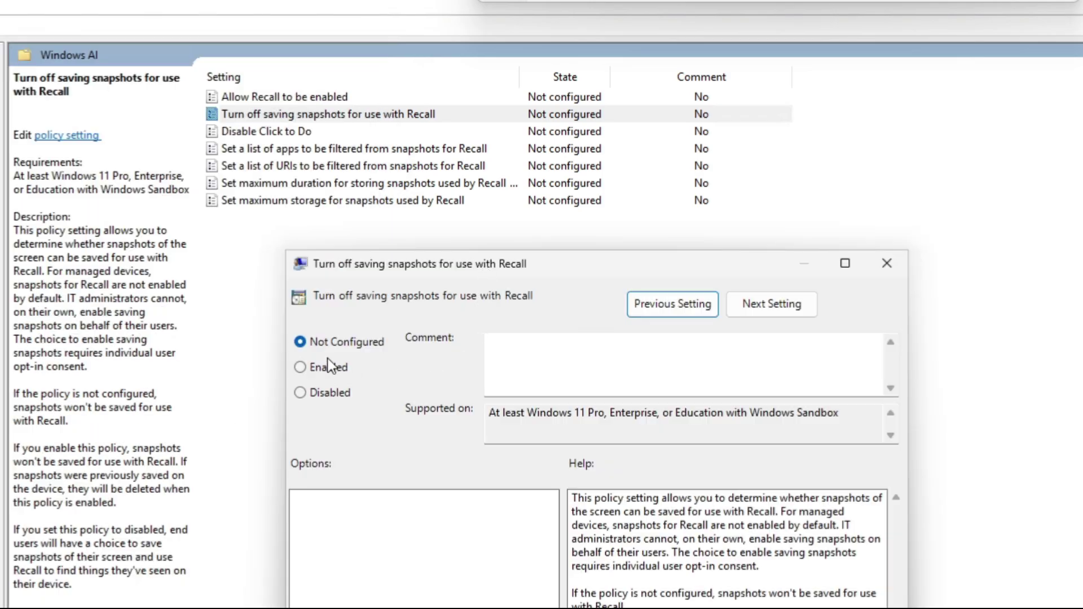
click(311, 370)
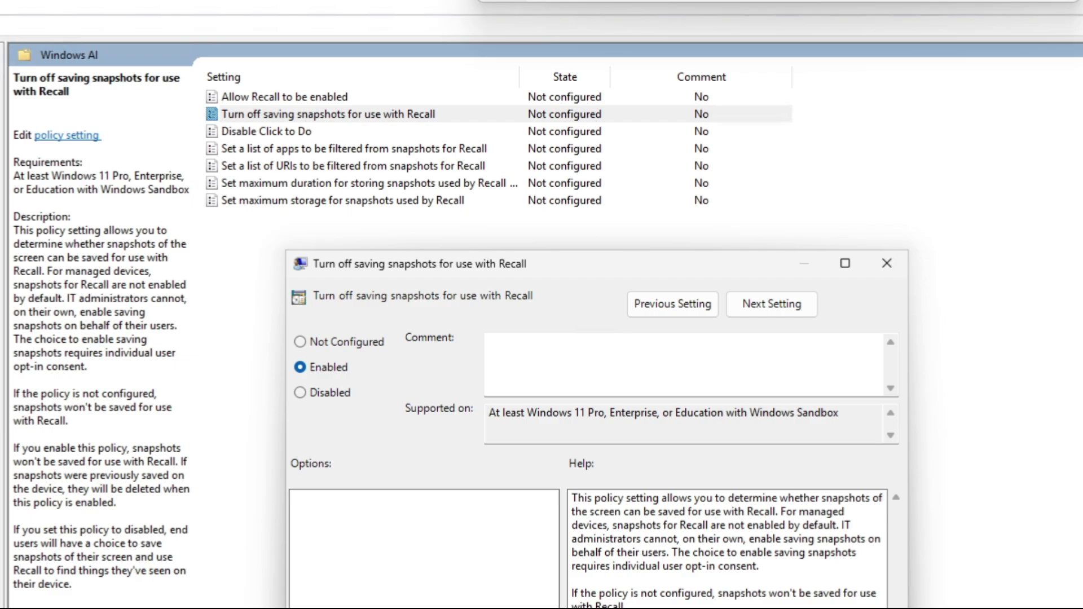
key(alt+a)
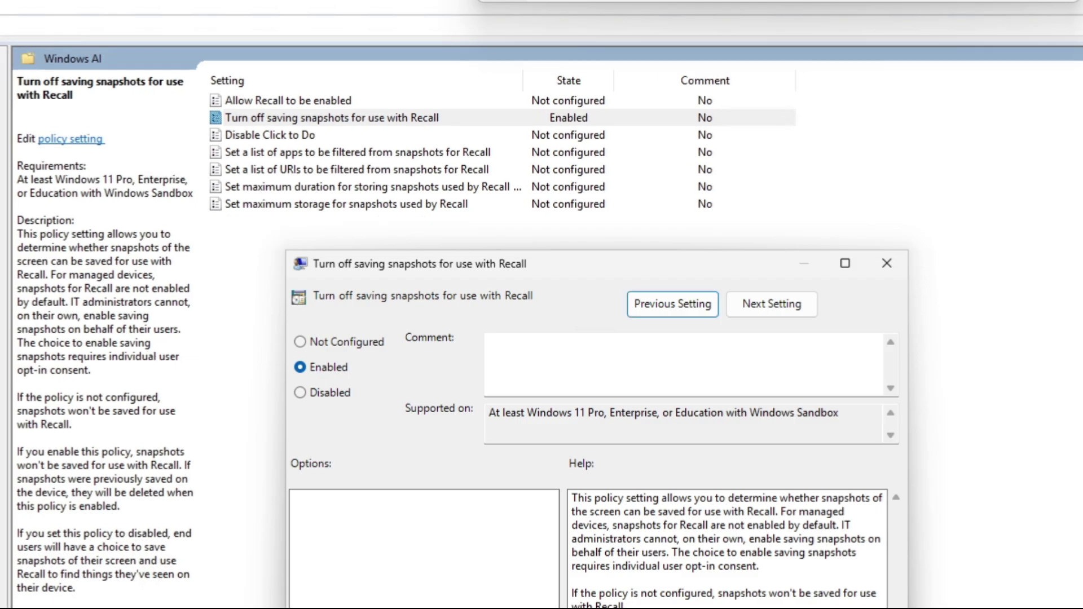
key(Escape)
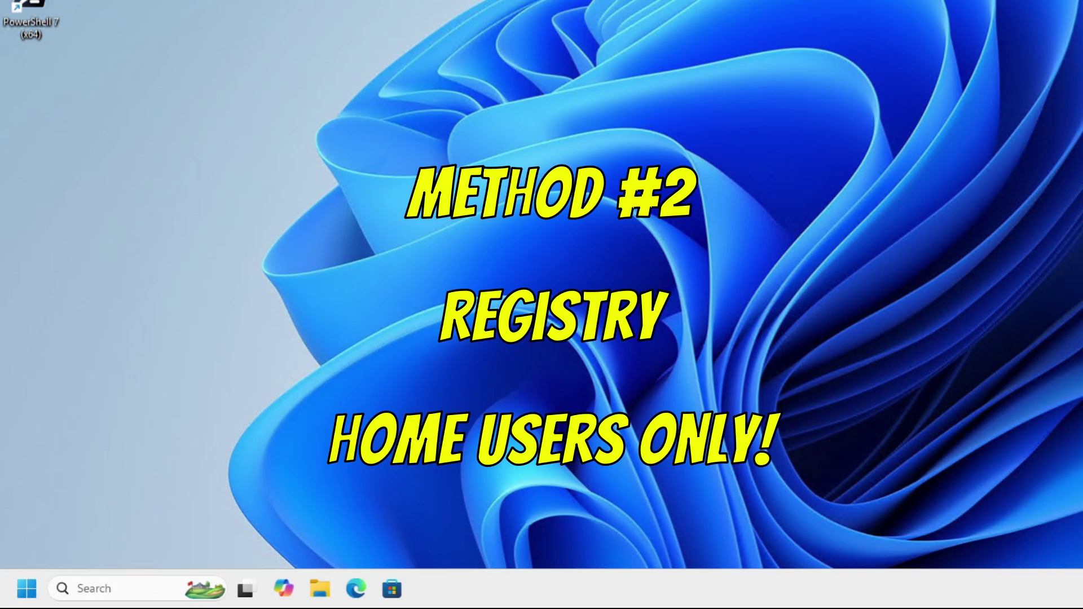
Search the taskbar for regedit and launch the Registry Editor best match.
click(105, 589)
text(regis)
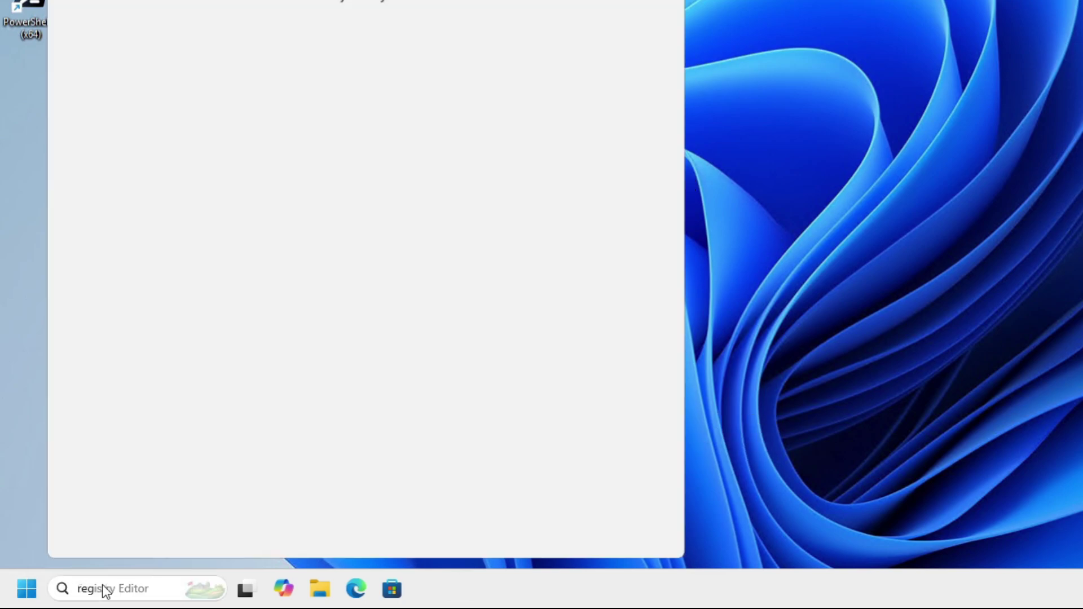
key(BackSpace)
key(BackSpace)
key(BackSpace)
key(BackSpace)
key(BackSpace)
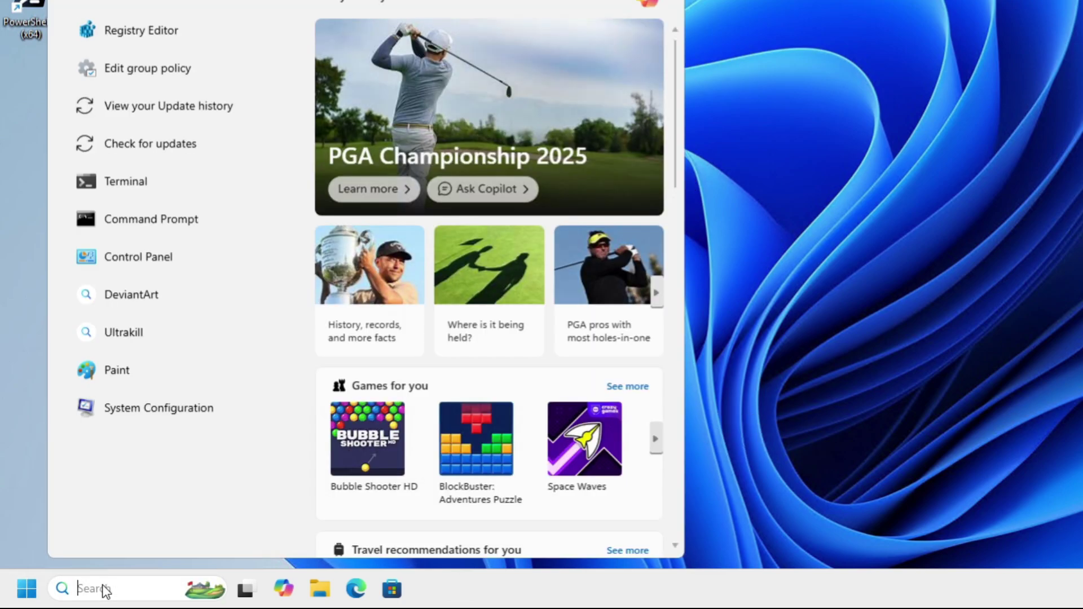
text(regedit)
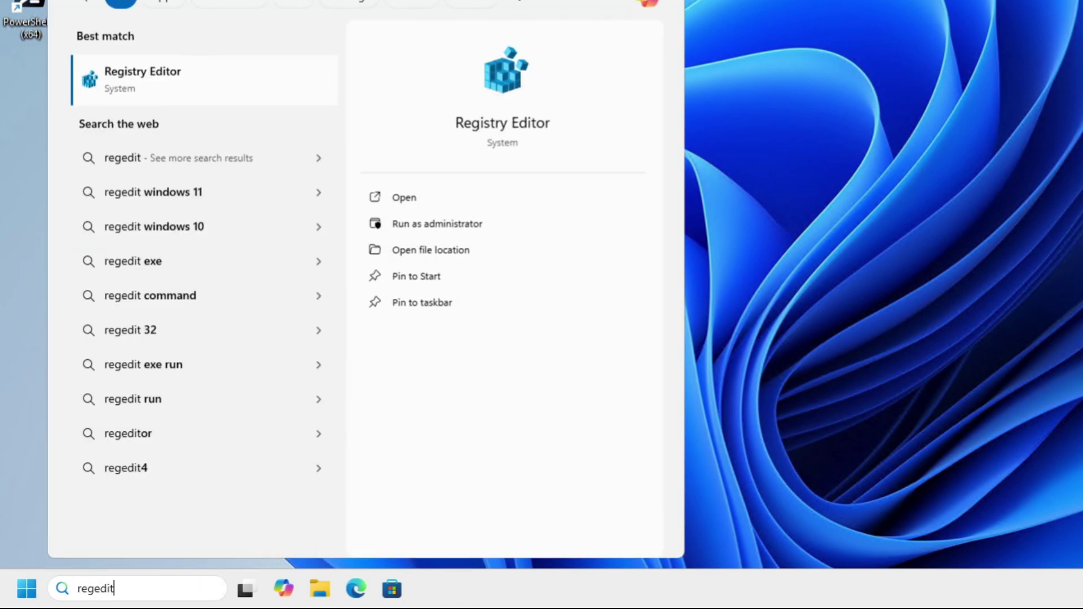
click(186, 96)
Expand HKEY_LOCAL_MACHINE\SOFTWARE\Policies down to its Microsoft subkey in the key tree.
key(Down)
key(Down)
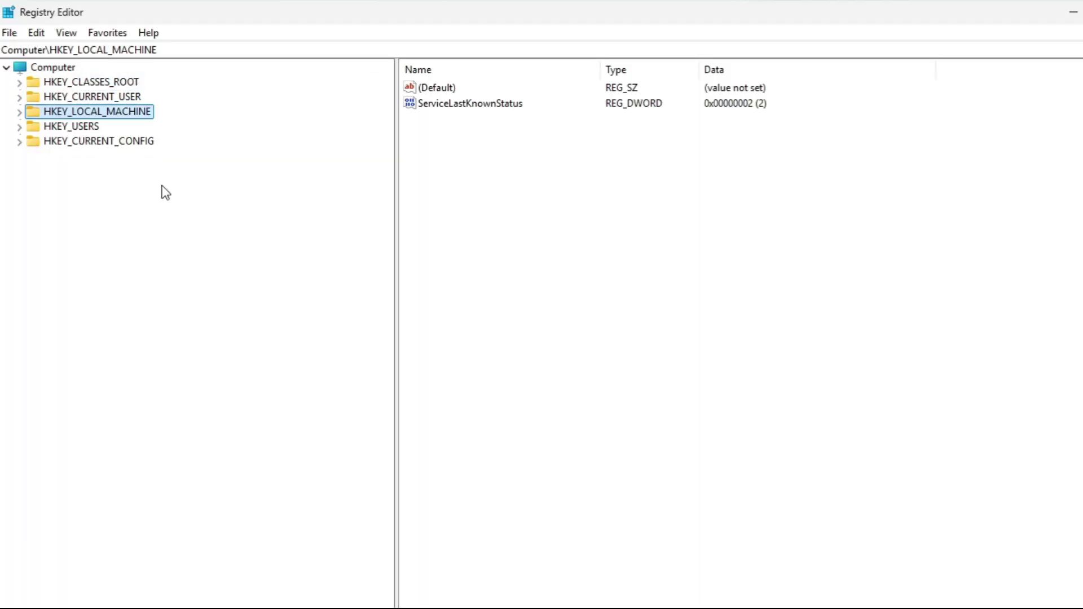
key(Right)
key(Down)
key(Down)
key(Down)
key(Down)
key(Down)
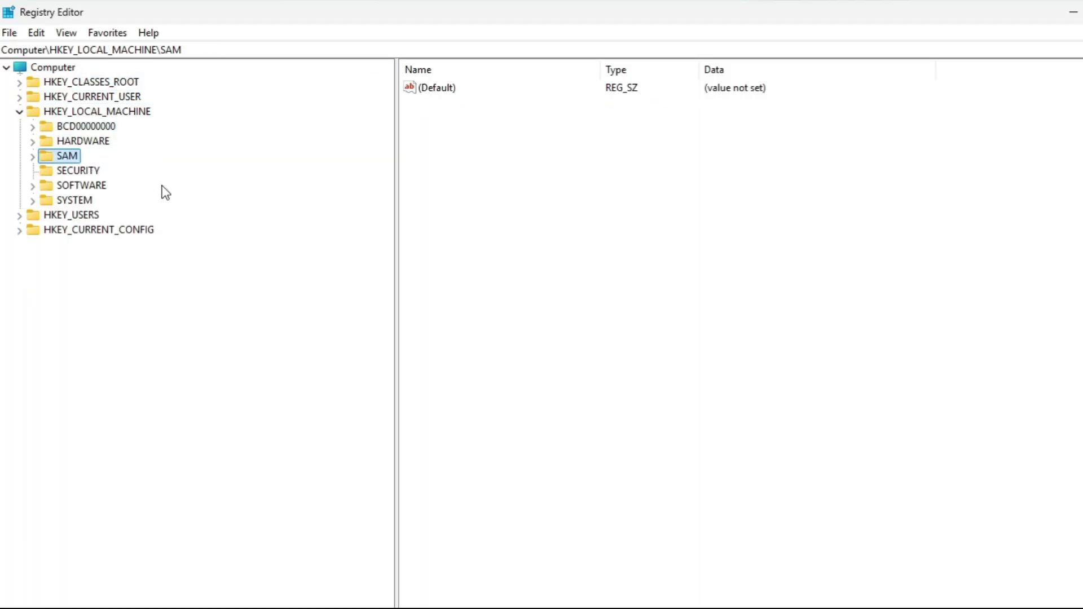
key(Right)
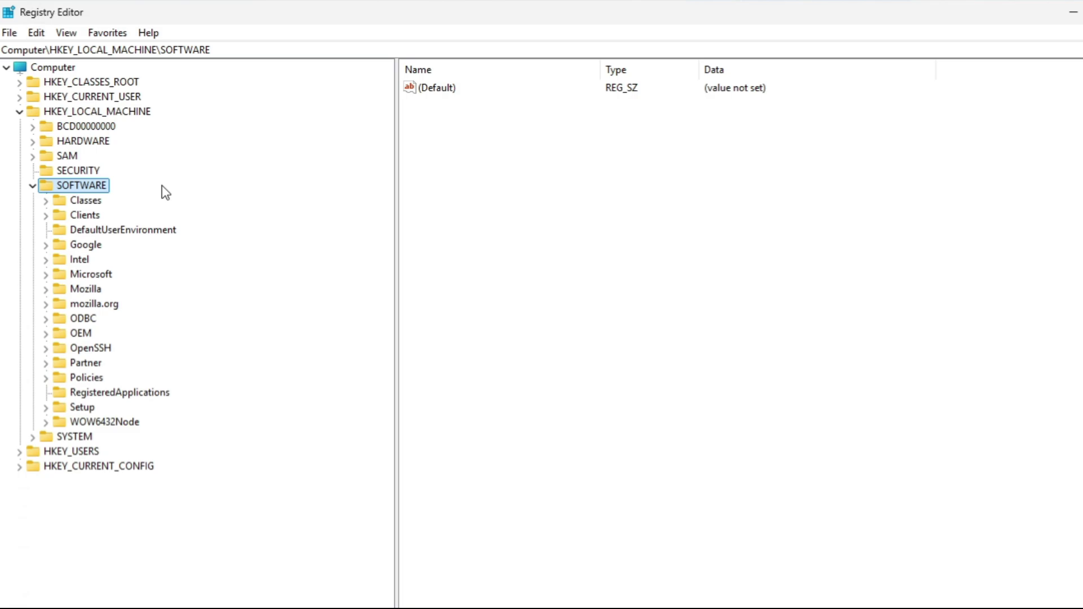
key(Down)
key(Down)
key(Down)
key(Down)
key(Down)
key(Down)
key(Down)
key(Down)
key(Down)
key(Down)
key(Down)
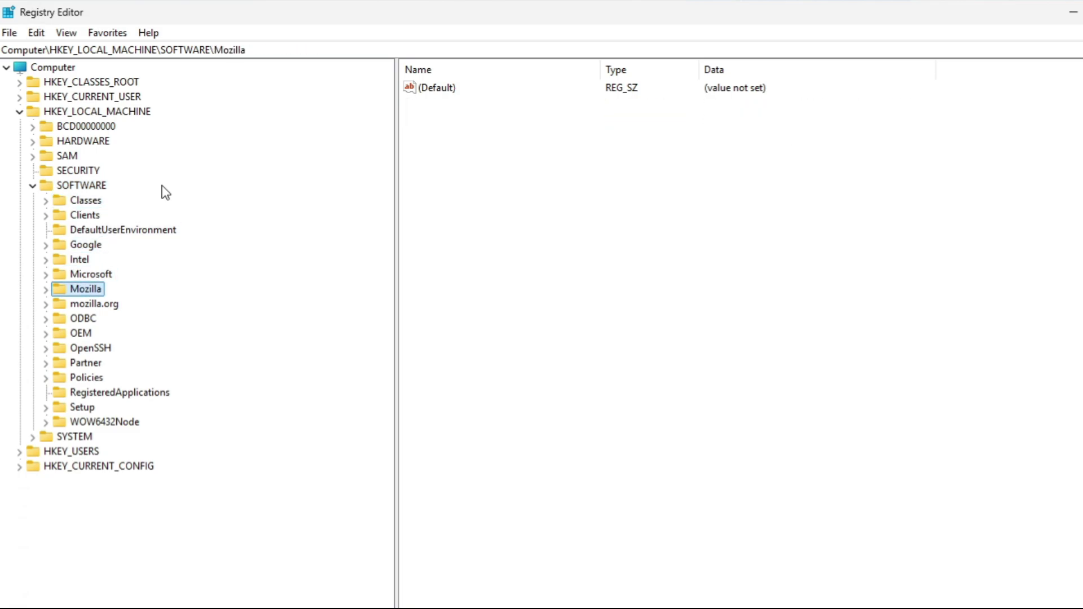
key(Down)
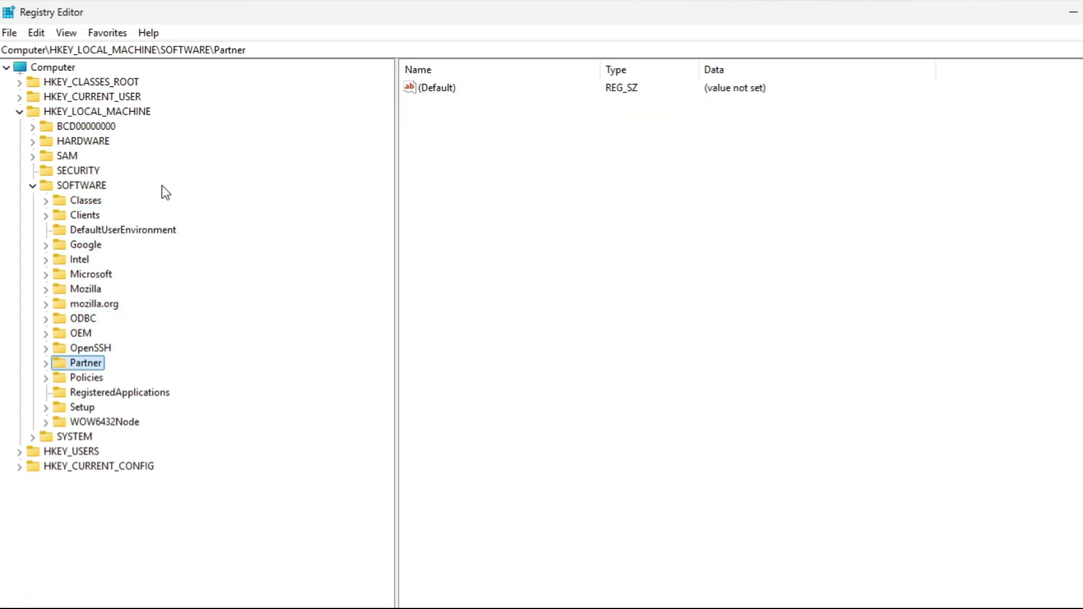
key(Down)
key(Right)
key(Right)
key(Right)
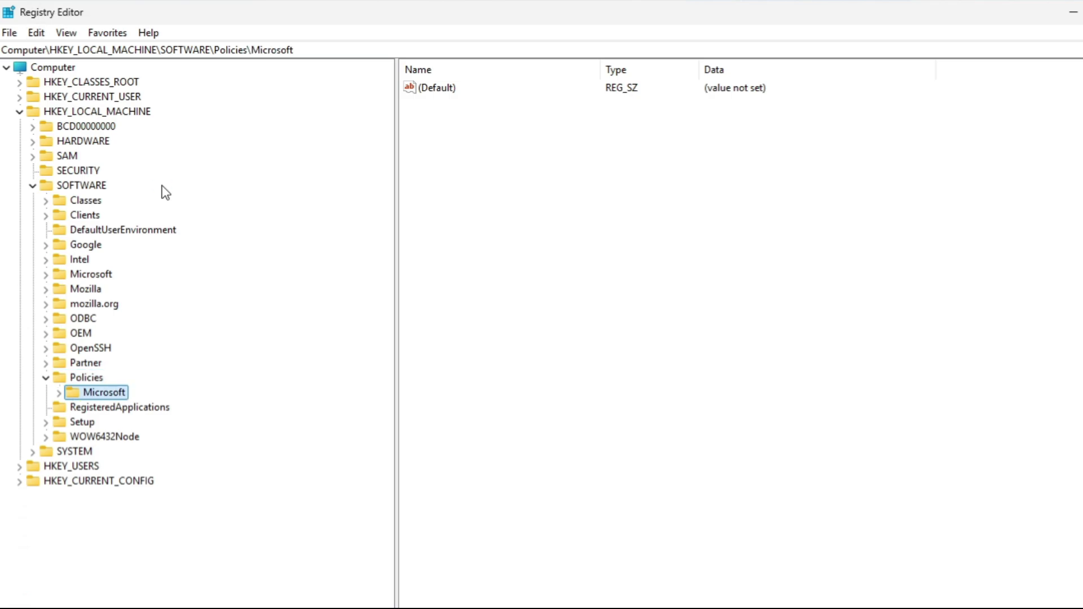
Expand Microsoft\Windows and select WindowsAI, showing DisableAIDataAnalysis set to 1.
key(Down)
key(Down)
key(Down)
key(Down)
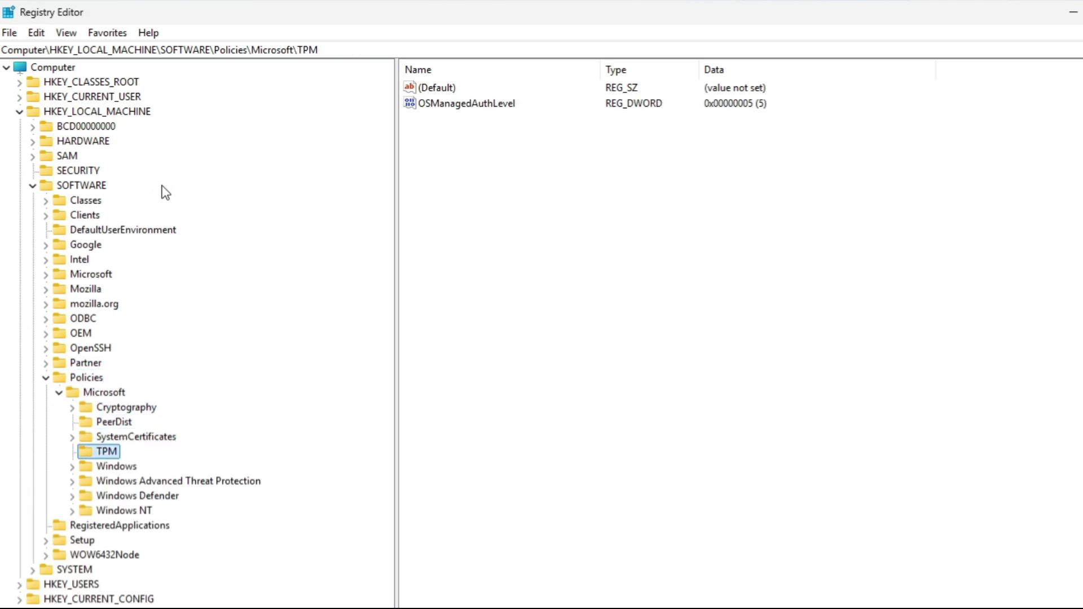
key(Down)
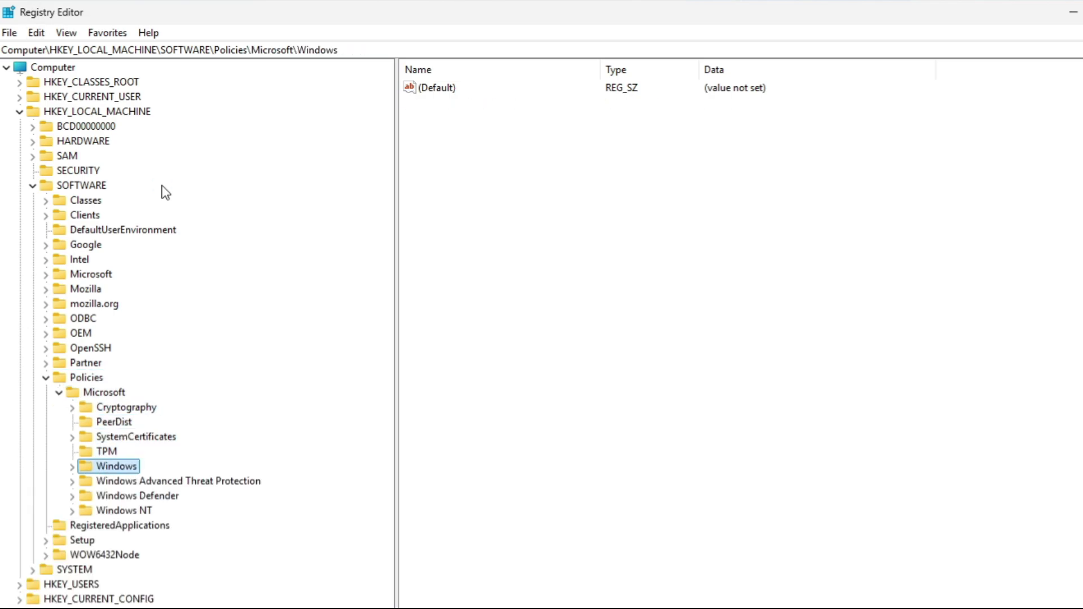
key(Right)
key(Down)
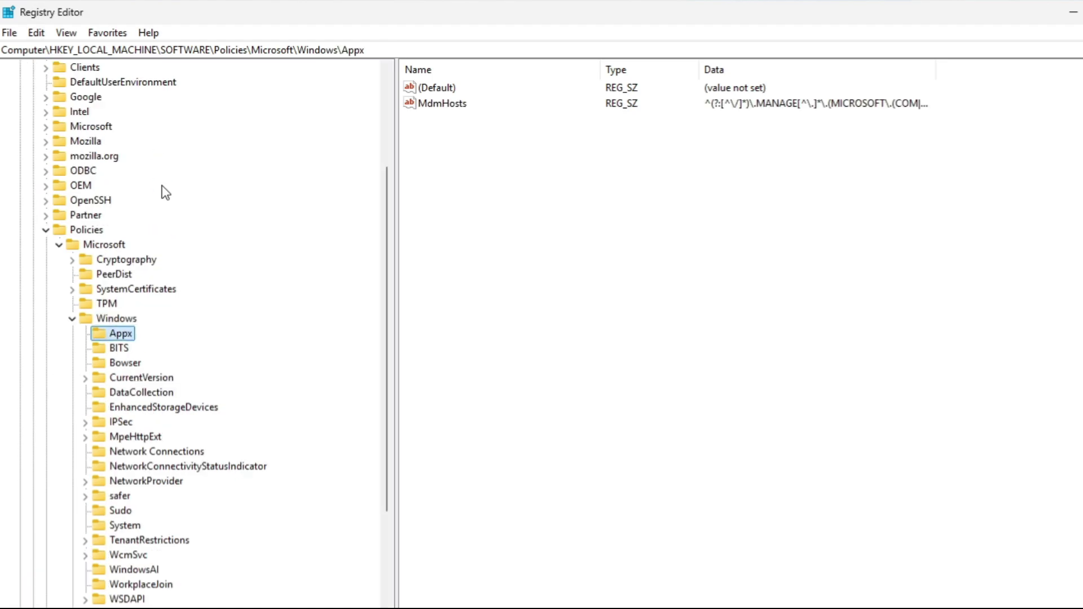
key(Down)
key(Down)
key(Down)
key(Down)
key(Down)
key(Down)
key(Down)
key(Down)
key(Down)
key(Down)
key(Down)
key(Down)
key(Down)
key(Down)
key(Down)
key(Down)
key(Down)
key(Down)
key(Down)
key(Down)
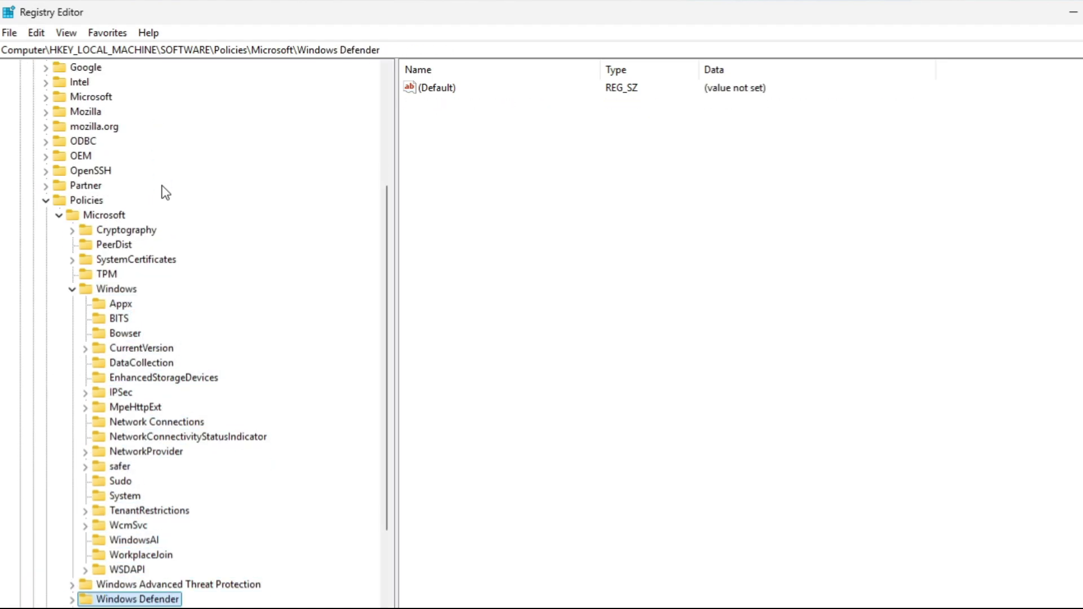
key(Up)
key(Up)
key(Up)
key(Up)
key(Up)
key(Up)
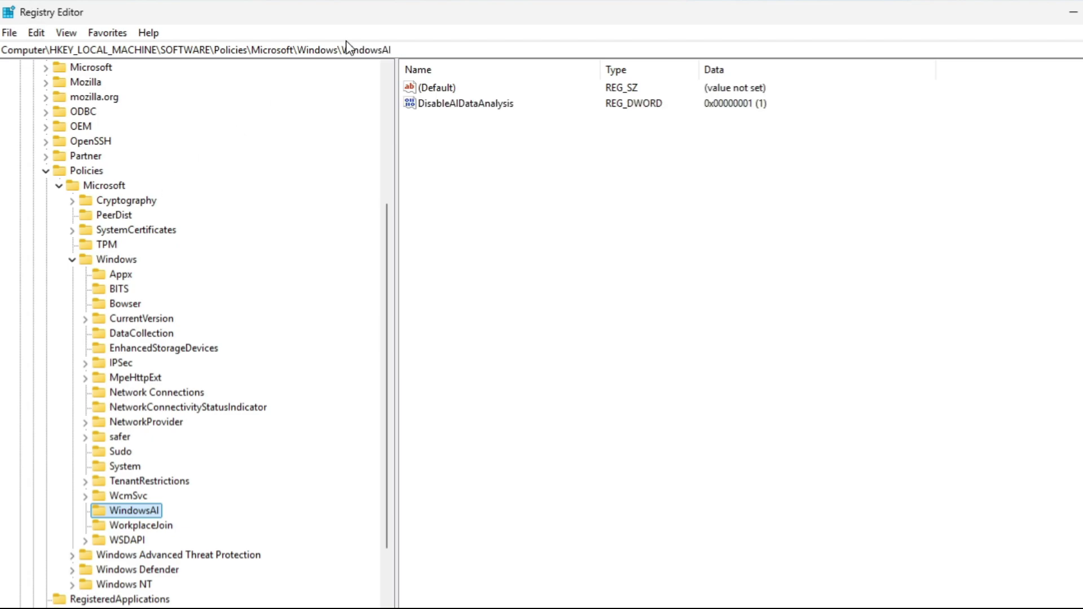
Open DisableAIDataAnalysis under WindowsAI for modification and confirm its value data stays 1.
right_click(140, 509)
mouse_move(240, 541)
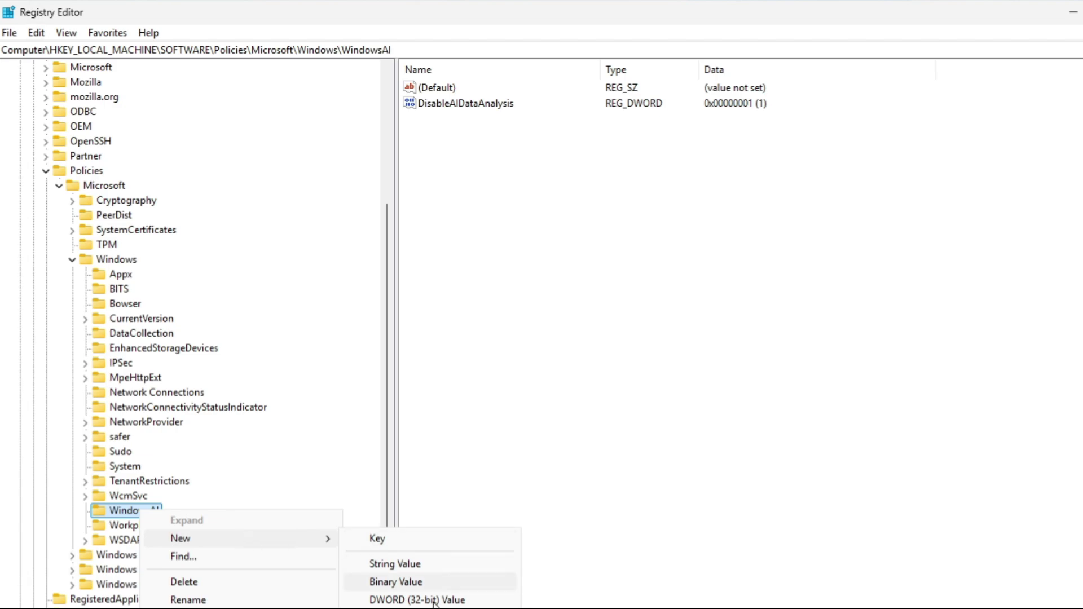
click(745, 286)
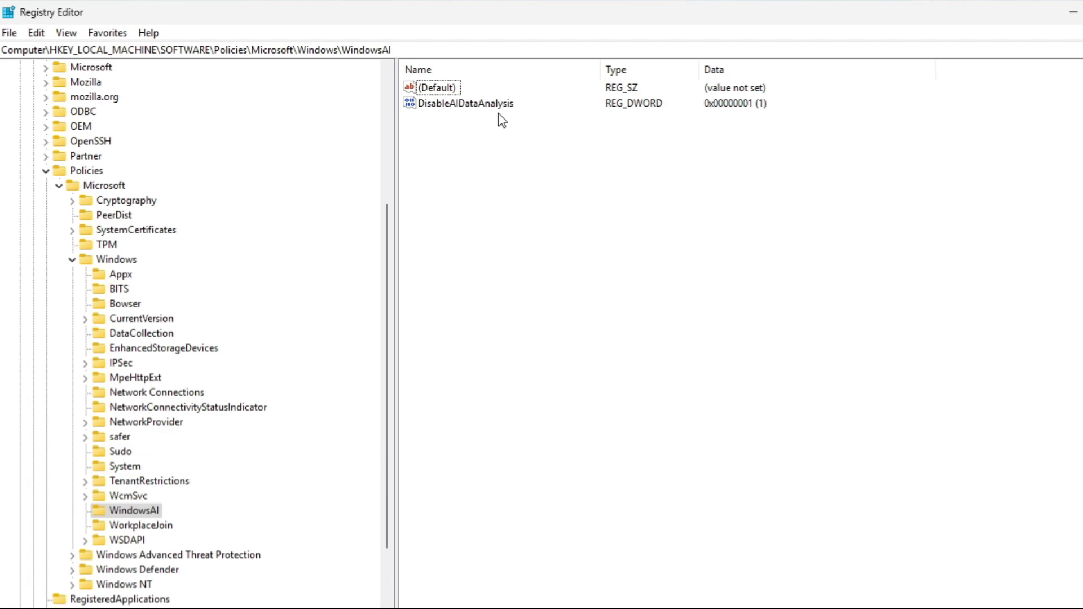
right_click(428, 106)
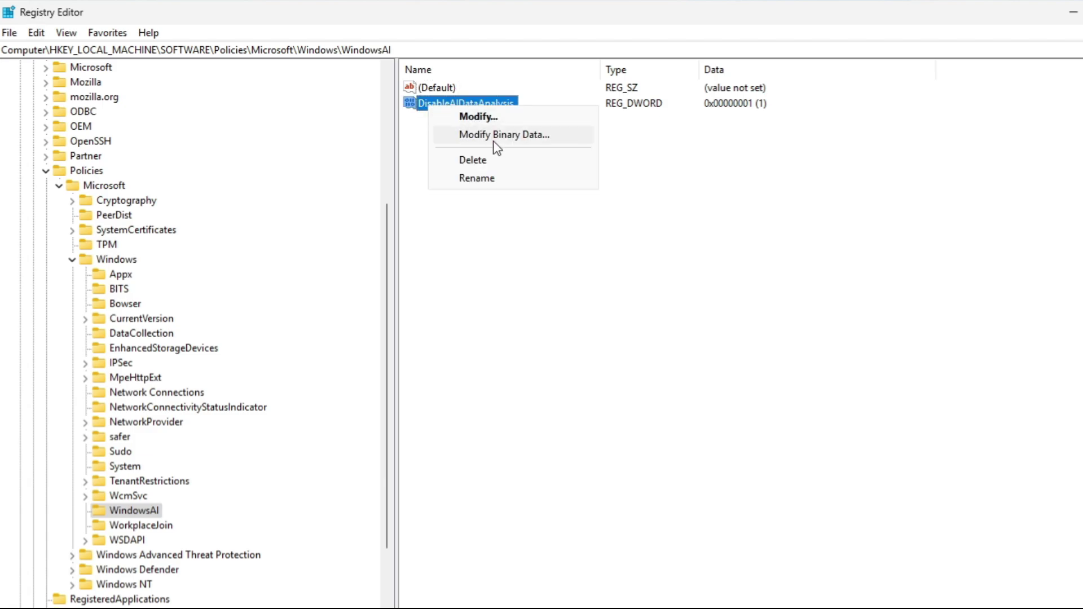
click(473, 117)
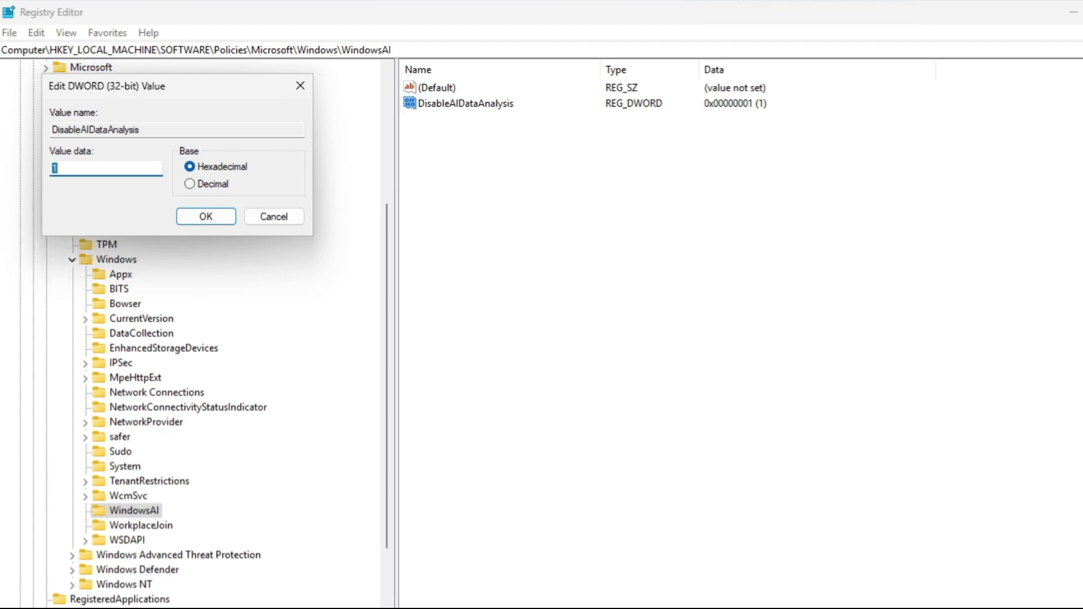
click(210, 220)
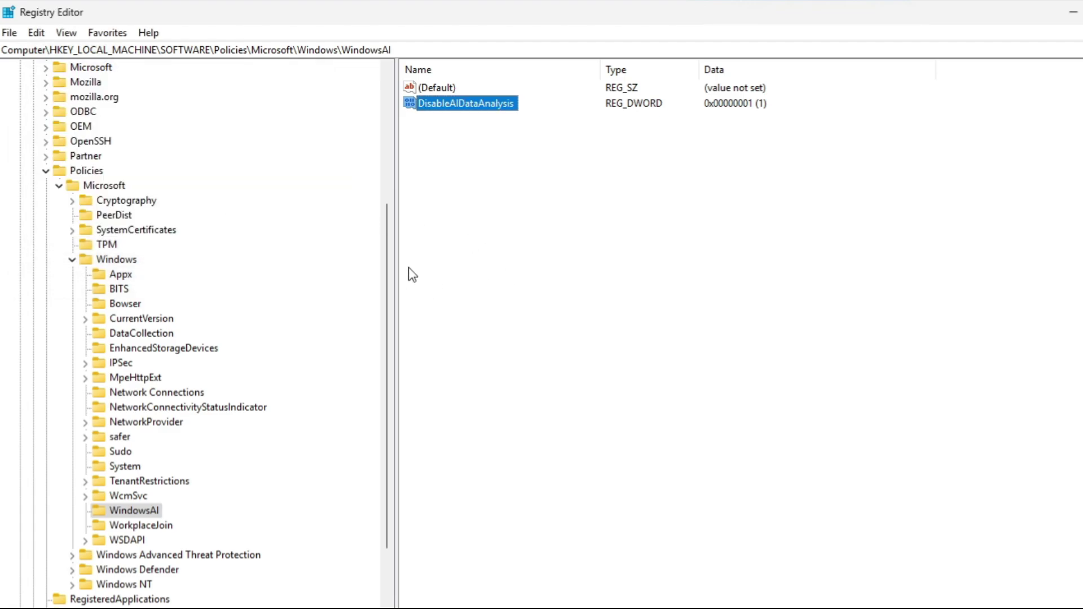
drag(385, 239, 345, 91)
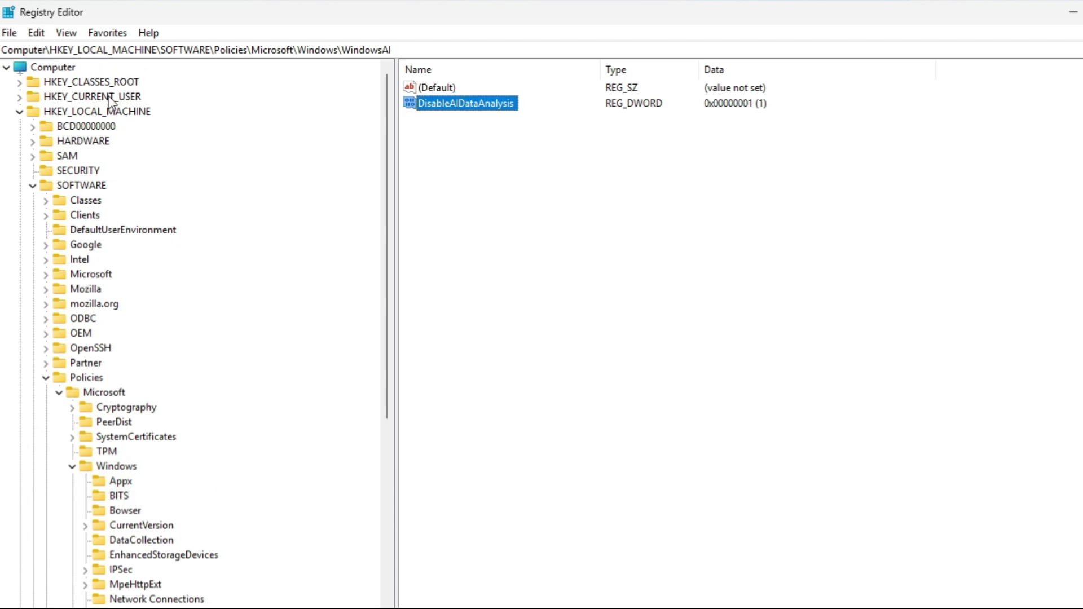
Navigate HKEY_CURRENT_USER\Software\Policies\Microsoft\Windows to WindowsAI, which holds only (Default).
click(137, 97)
key(Right)
key(Down)
key(Down)
key(Right)
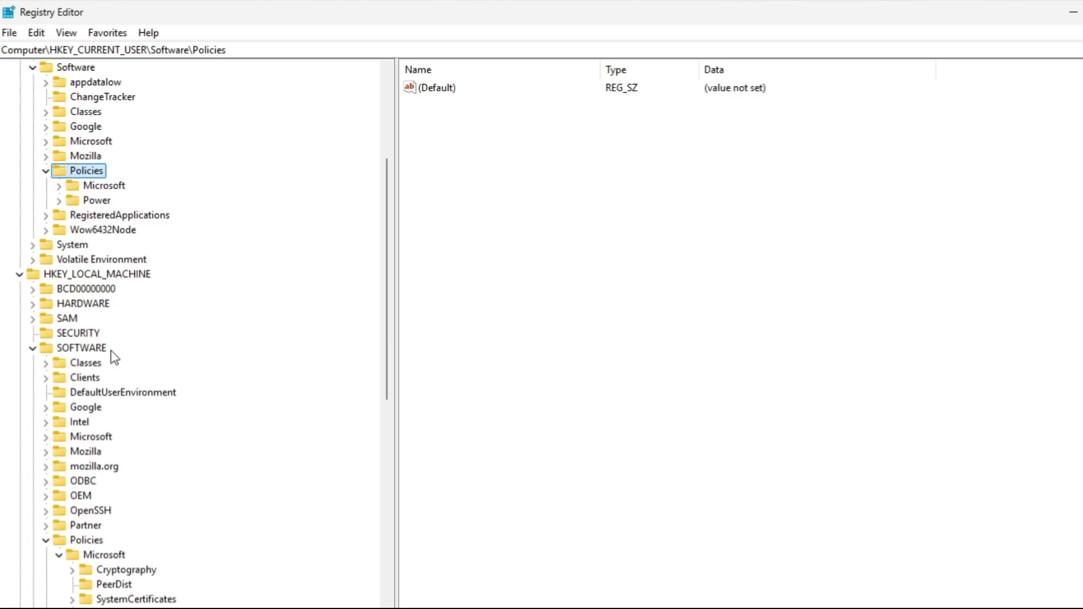
key(Down)
key(Right)
key(Down)
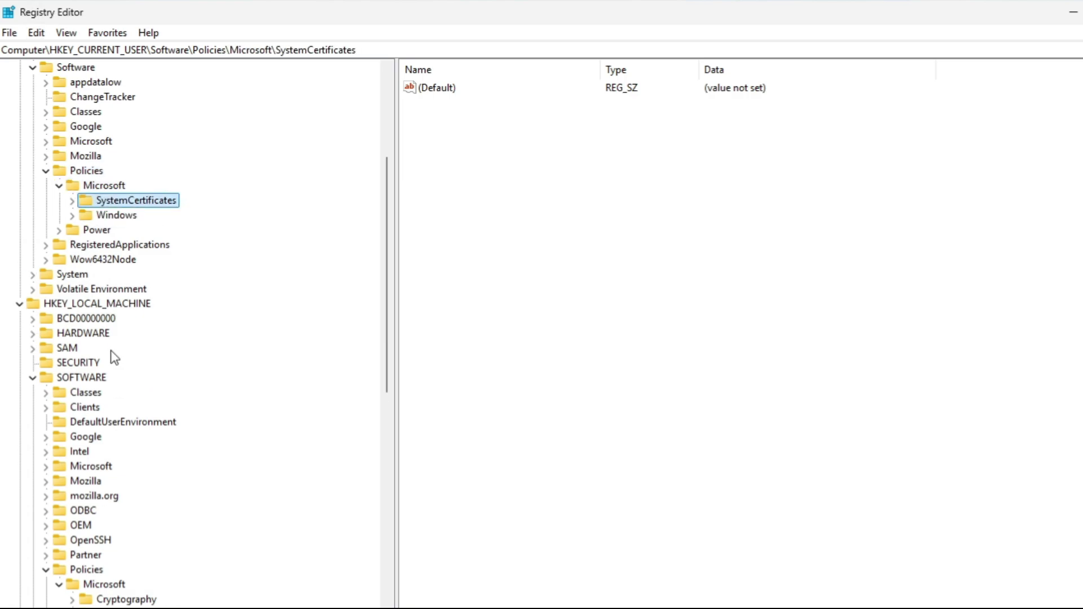
key(Down)
key(Right)
key(Down)
key(Down)
key(Down)
key(Down)
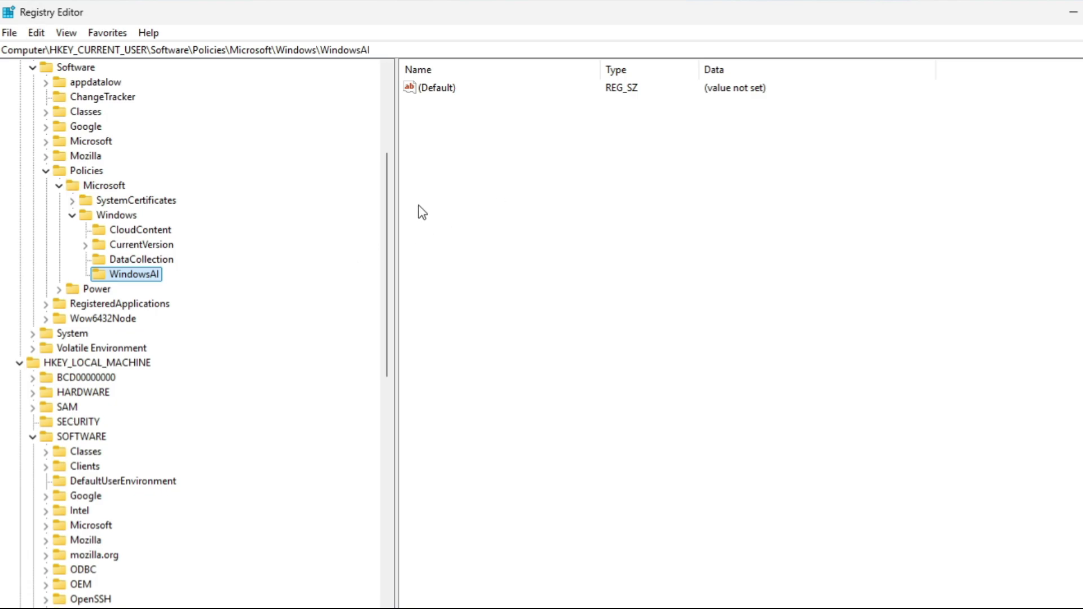
right_click(516, 145)
mouse_move(585, 163)
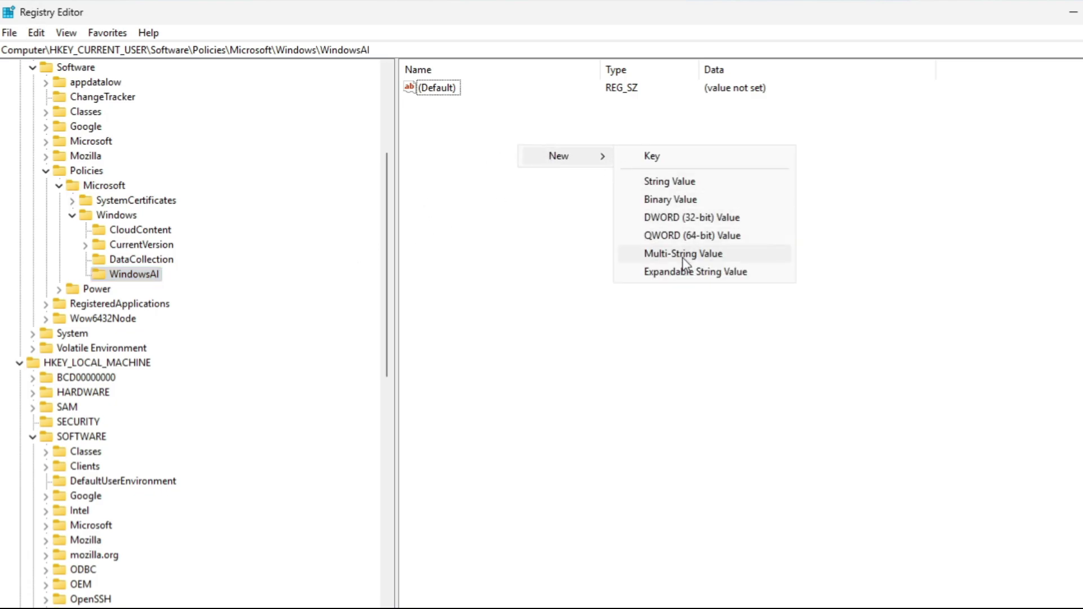
click(472, 266)
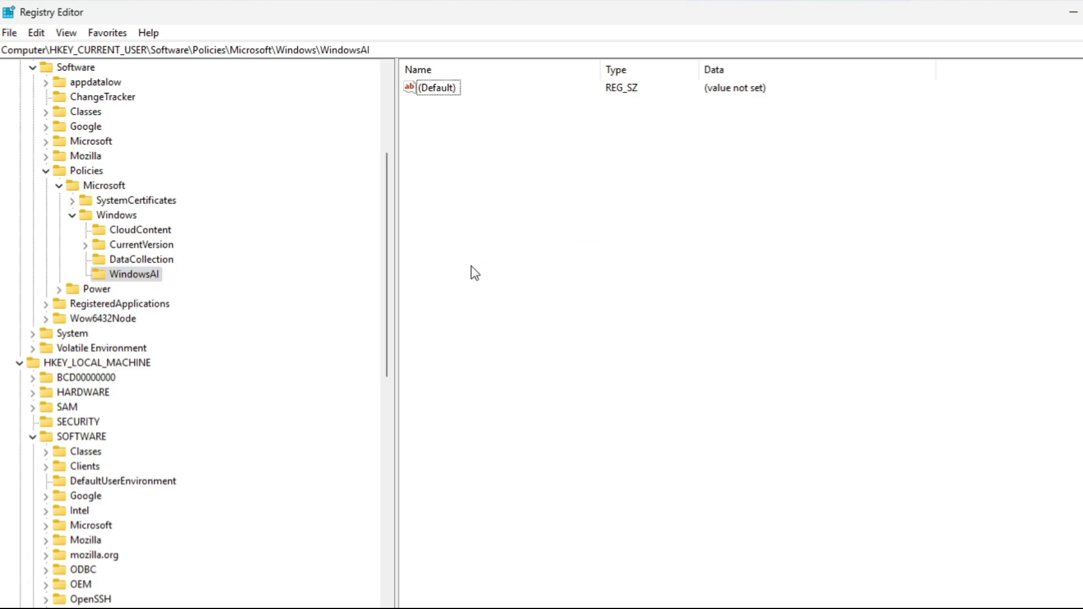